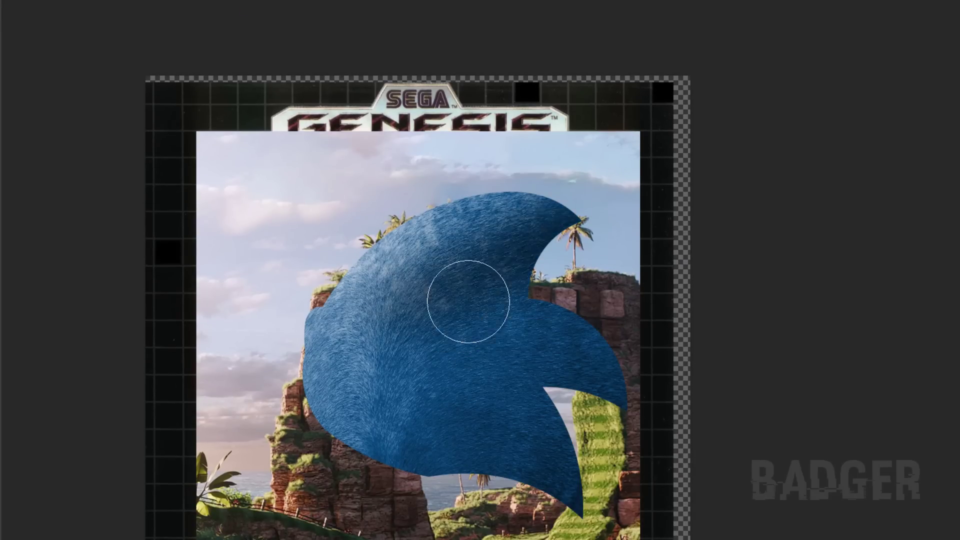
Paint over Sonic's eye shading and darken the blue fur covering his head.
mouse_move(467, 300)
mouse_down()
mouse_move(497, 476)
mouse_move(607, 425)
mouse_up()
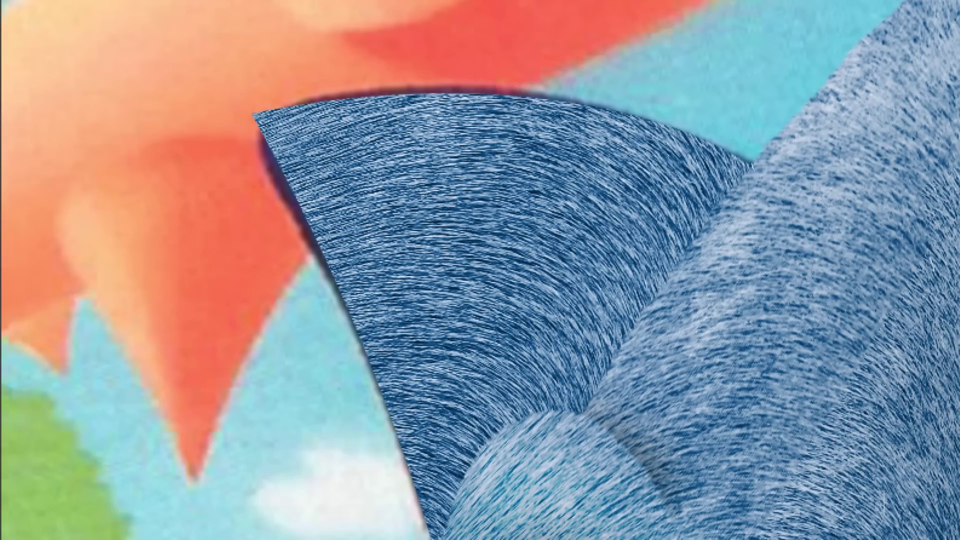
Pan the view across the fur-filled rear ear and the sun to inspect it.
drag(282, 149, 402, 93)
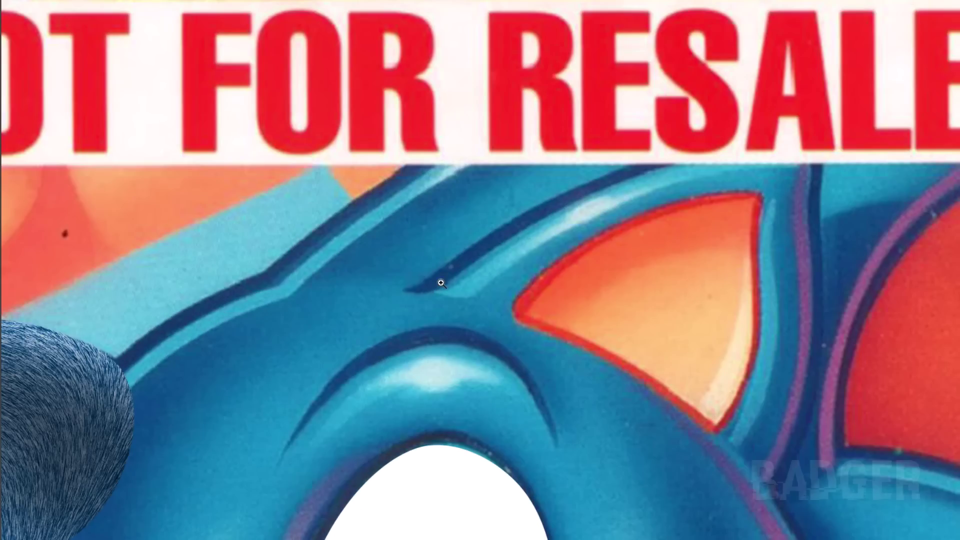
Close the ear outlines into dark-blue filled shapes and extend the tan inner-ear fill along its edge.
click(415, 298)
click(509, 314)
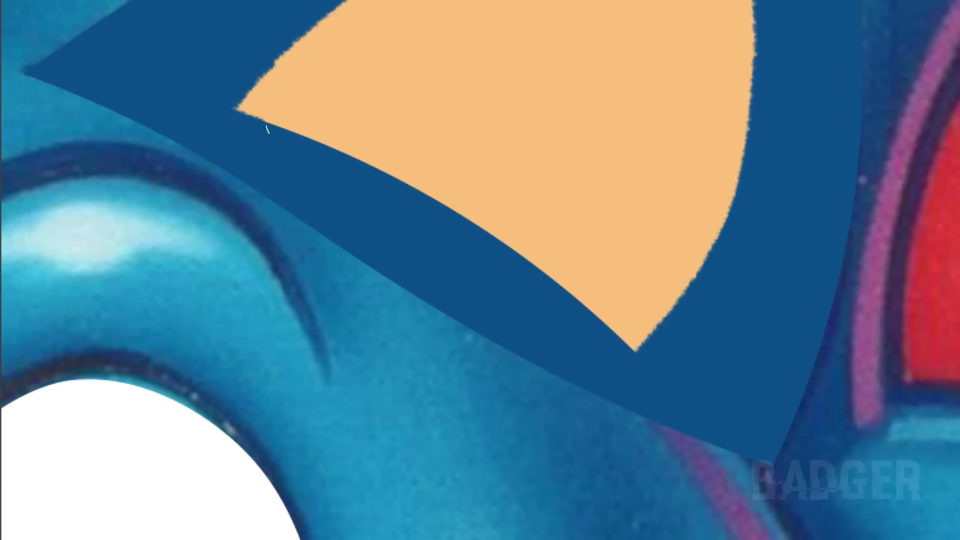
drag(353, 156, 634, 348)
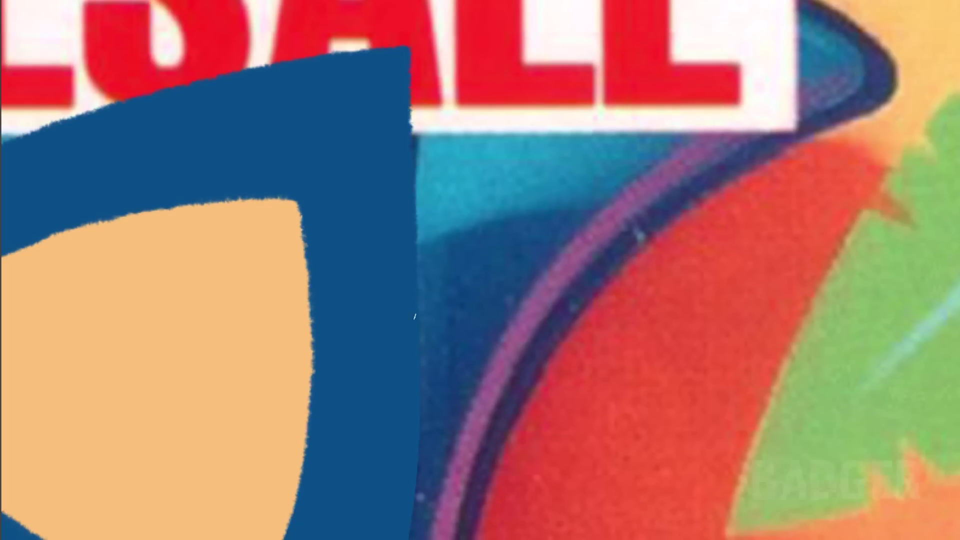
drag(414, 317, 515, 155)
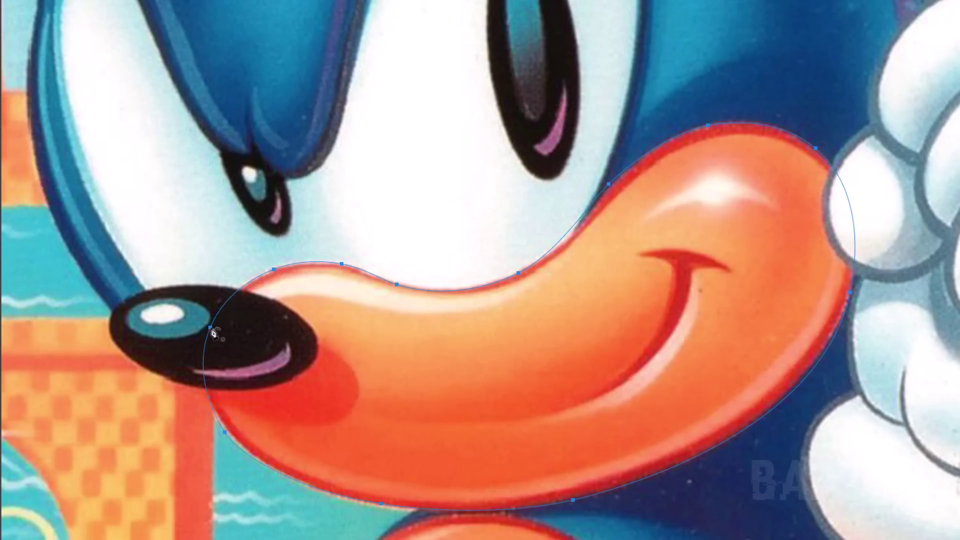
Close the muzzle outline, fill it tan, and switch to the Brush for shading.
click(210, 328)
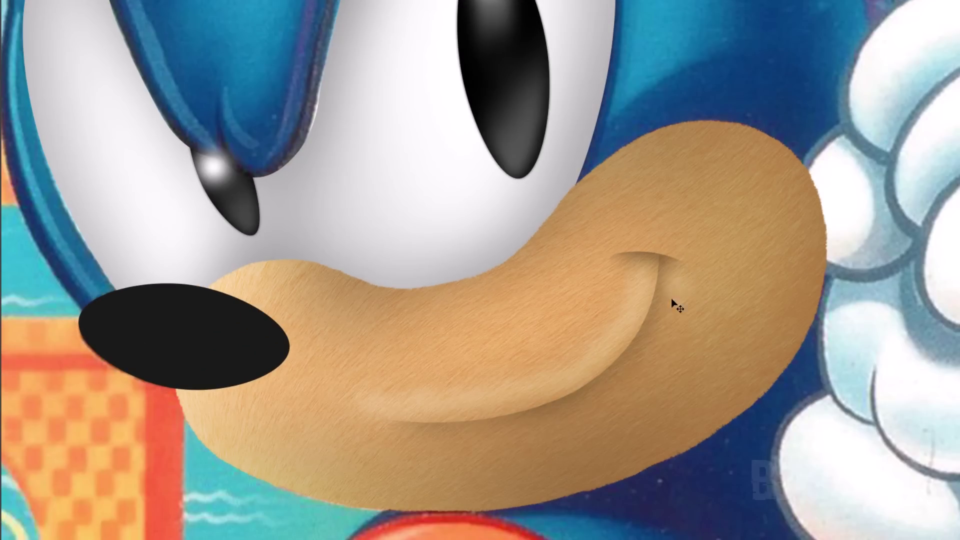
key(b)
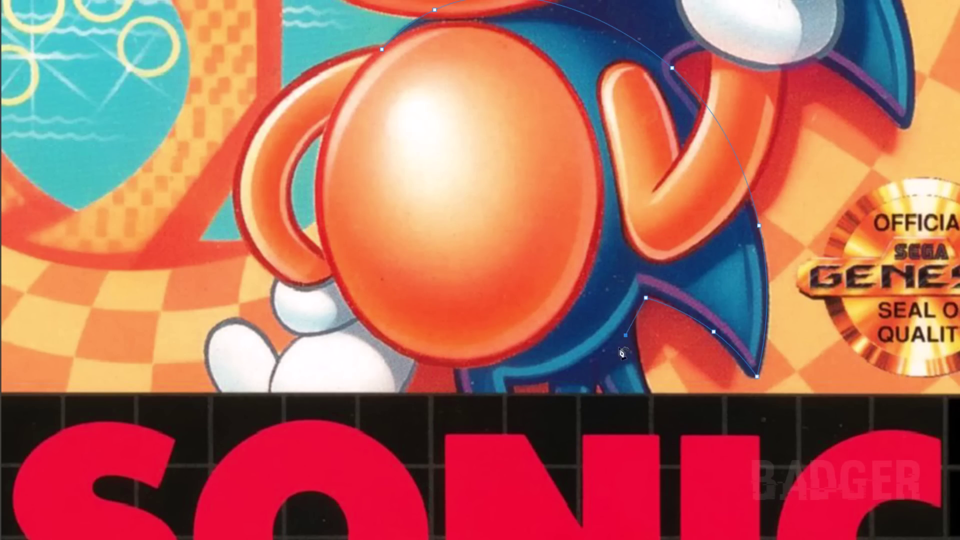
Extend the belly outline with two new points, then pan out to see the whole cover.
click(660, 286)
click(594, 252)
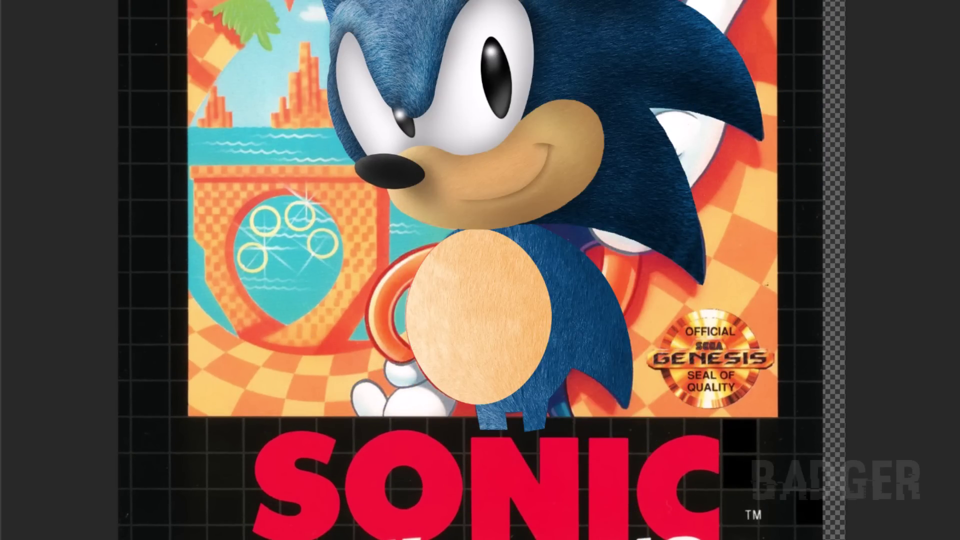
drag(549, 276, 579, 363)
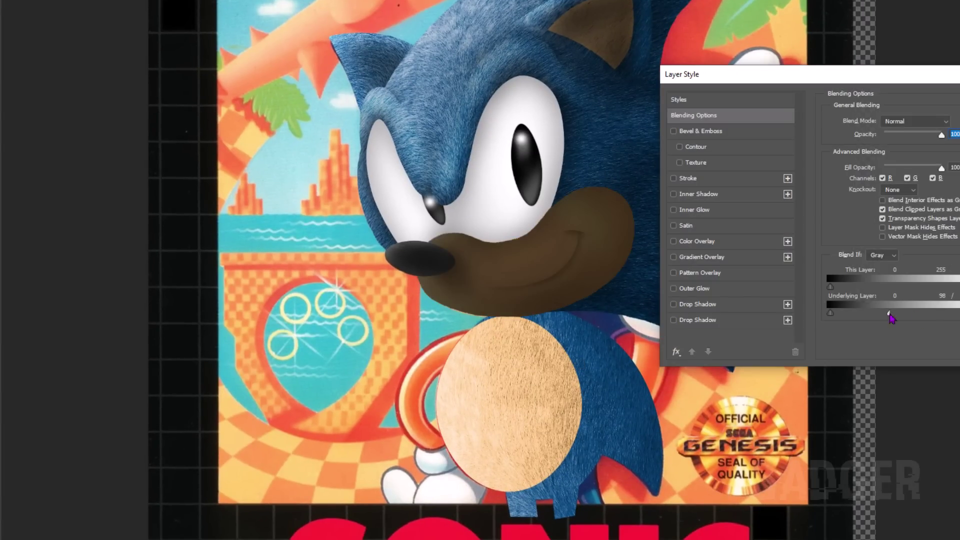
Drag the Underlying Layer Blend If slider to blend the muzzle shading into the fur, and confirm.
mouse_move(896, 314)
mouse_down()
mouse_move(925, 315)
mouse_move(869, 317)
mouse_up()
key(Return)
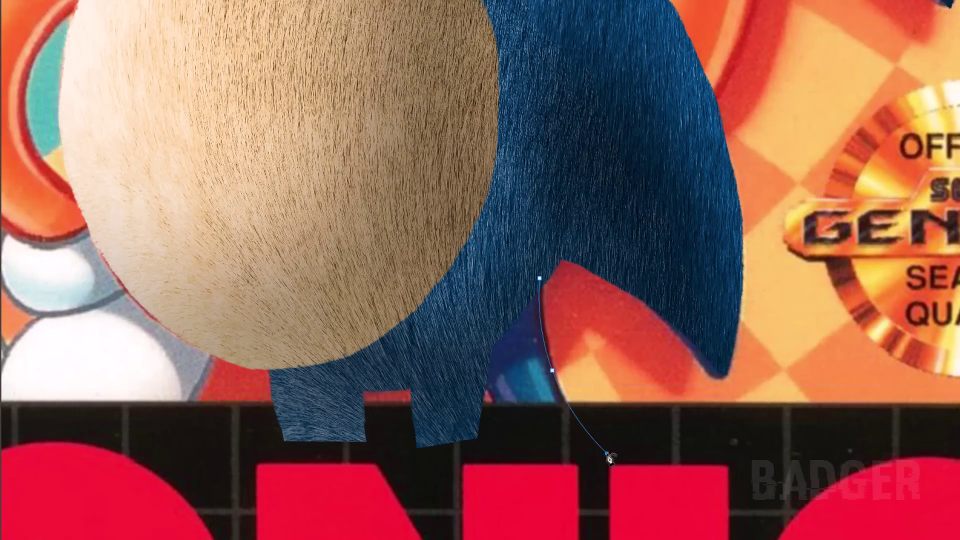
Bring up the context options for the new arm-and-glove outline path.
right_click(520, 322)
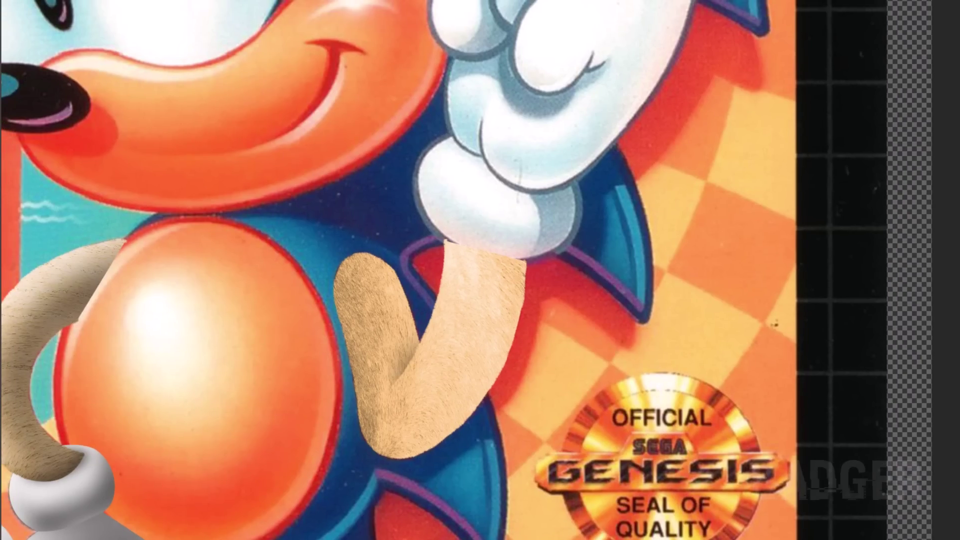
Choose a soft brush for painting shading on the arm's fur layer.
right_click(491, 290)
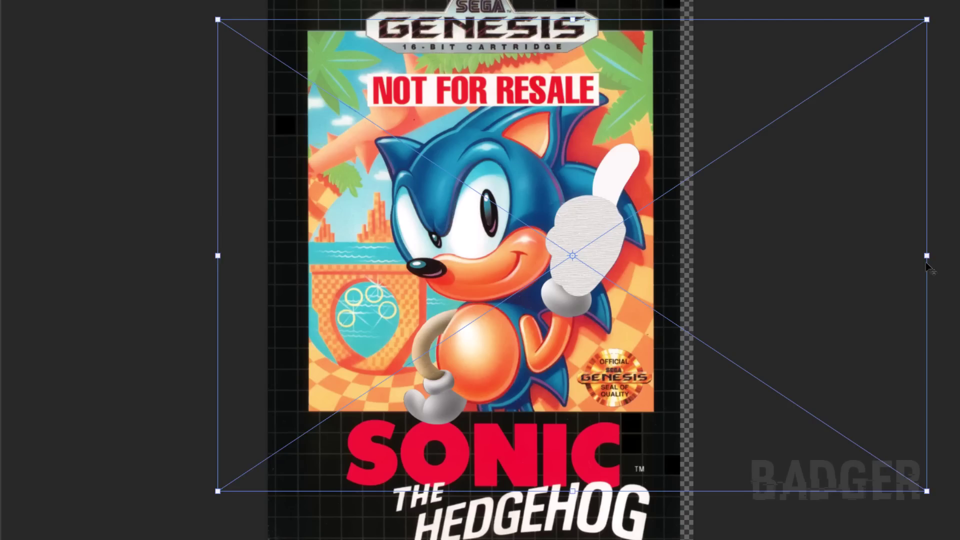
Shrink the white glove shape with Free Transform so it fits the hand.
drag(926, 262, 598, 330)
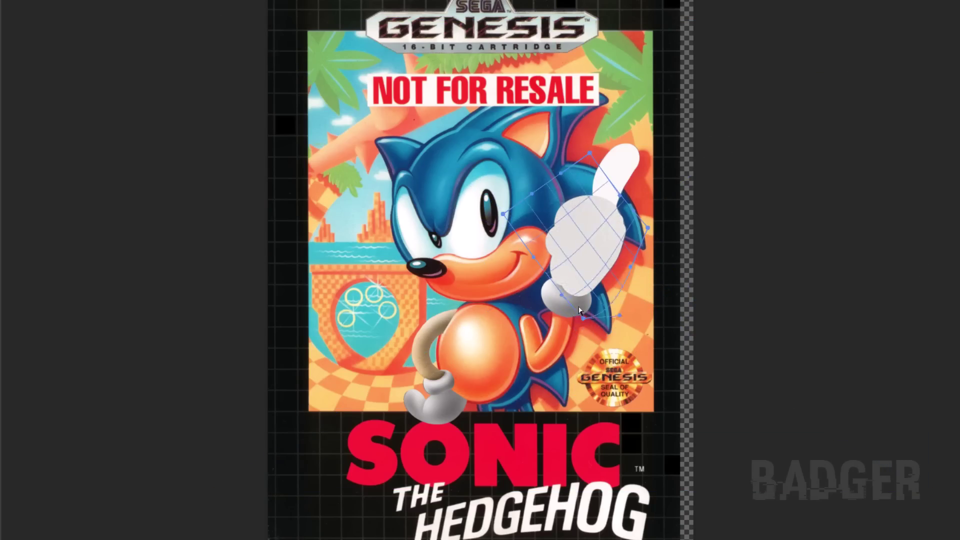
scroll(643, 229, up, 5)
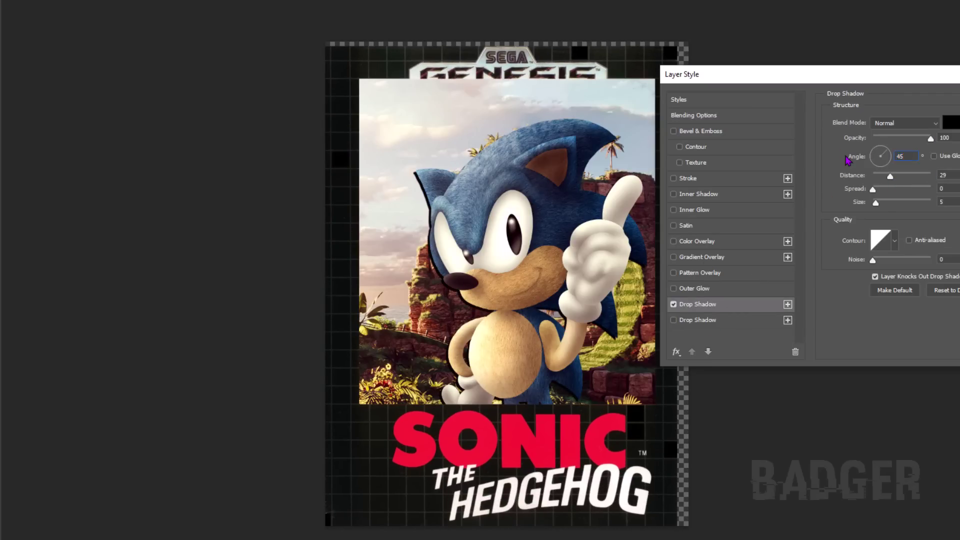
Give Sonic's drop shadow a darker blend mode and a distance of about 191.
click(905, 123)
key(Down)
key(Down)
key(Down)
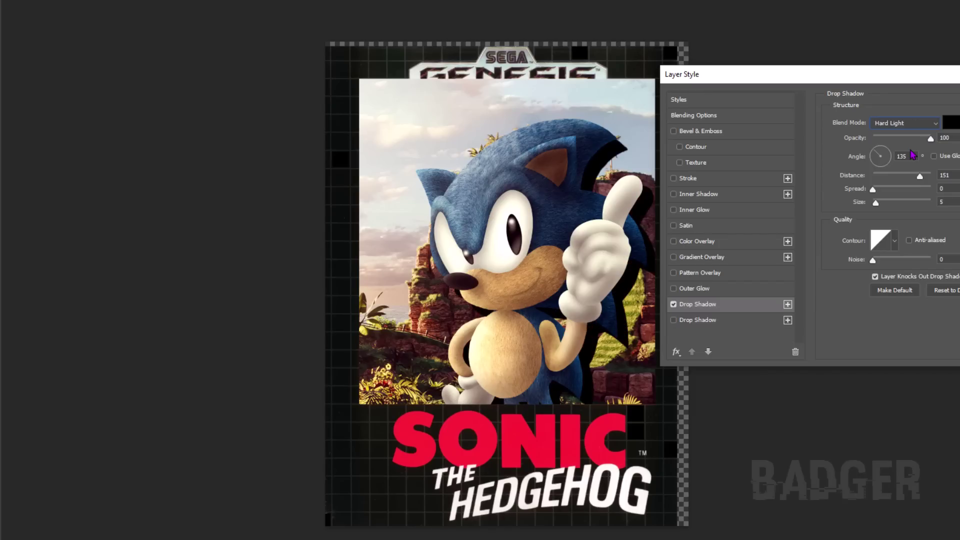
key(Down)
key(Down)
key(Down)
key(Return)
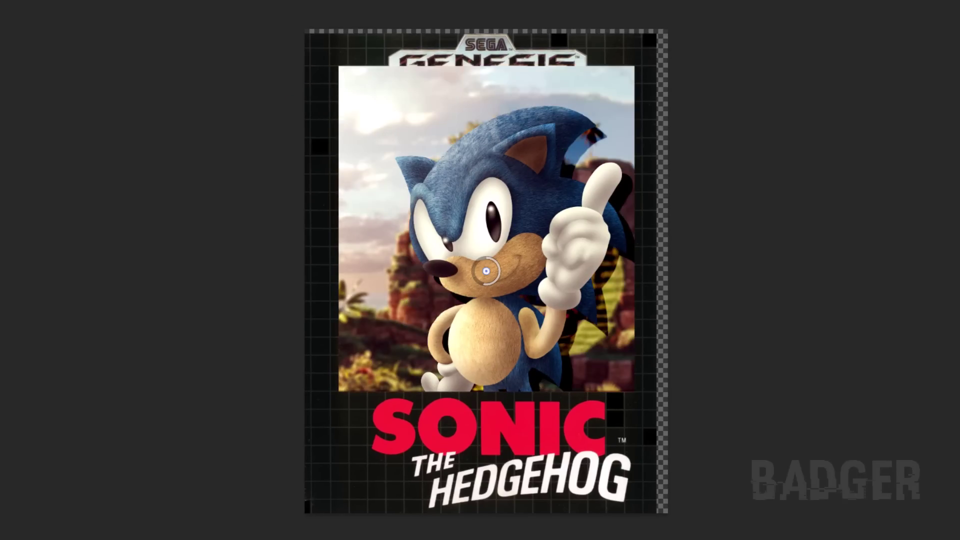
drag(915, 176, 929, 178)
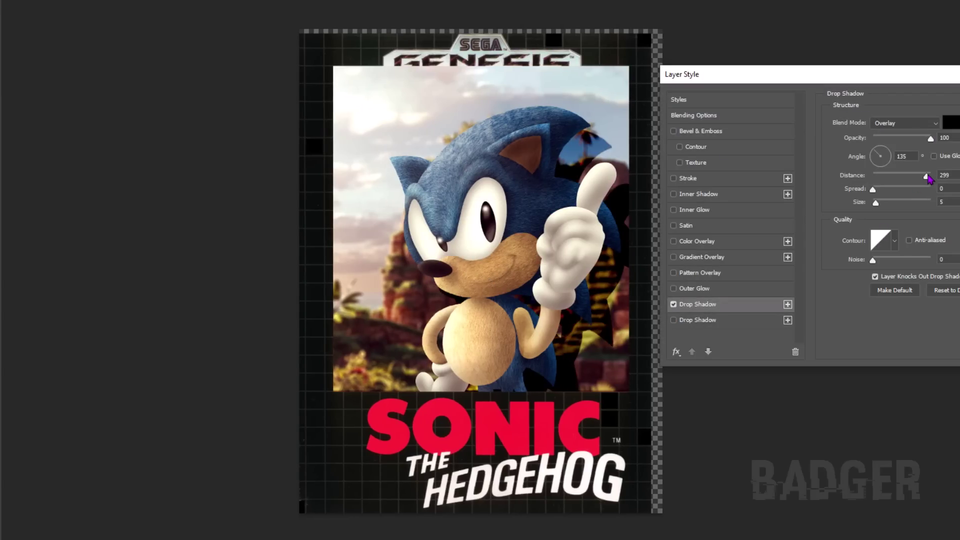
text(191)
drag(859, 202, 845, 202)
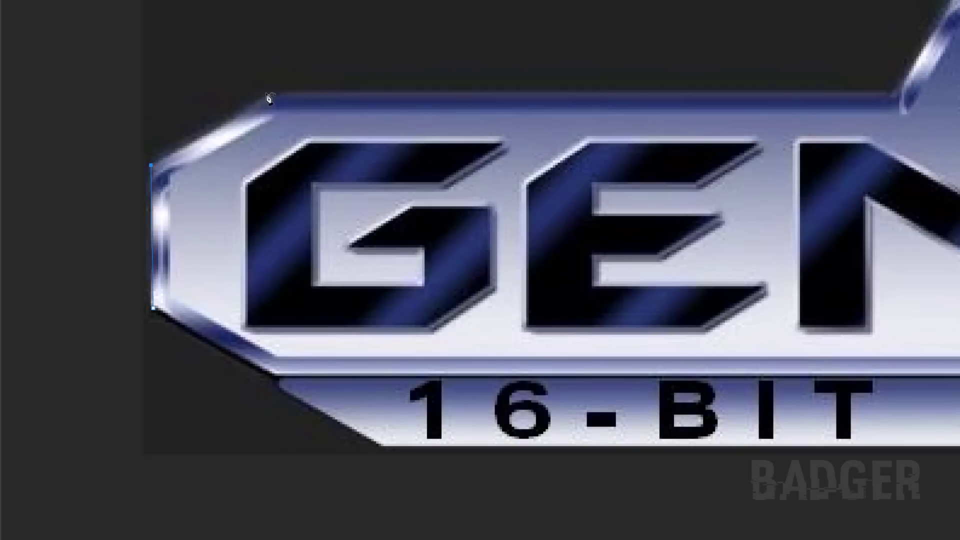
Trace the SONIC and THE HEDGEHOG letters with pen paths, enlarging the pasted SONIC copy over the title.
click(270, 99)
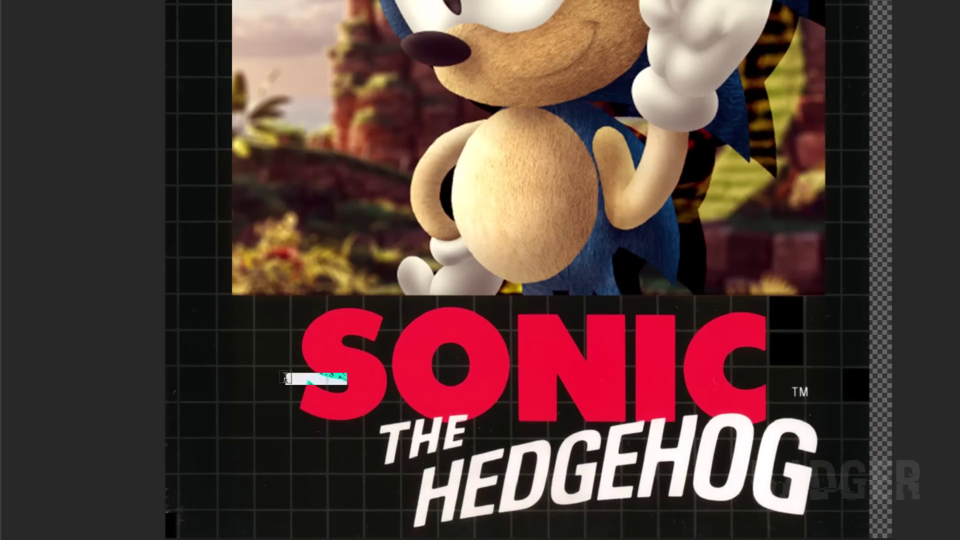
drag(312, 381, 810, 300)
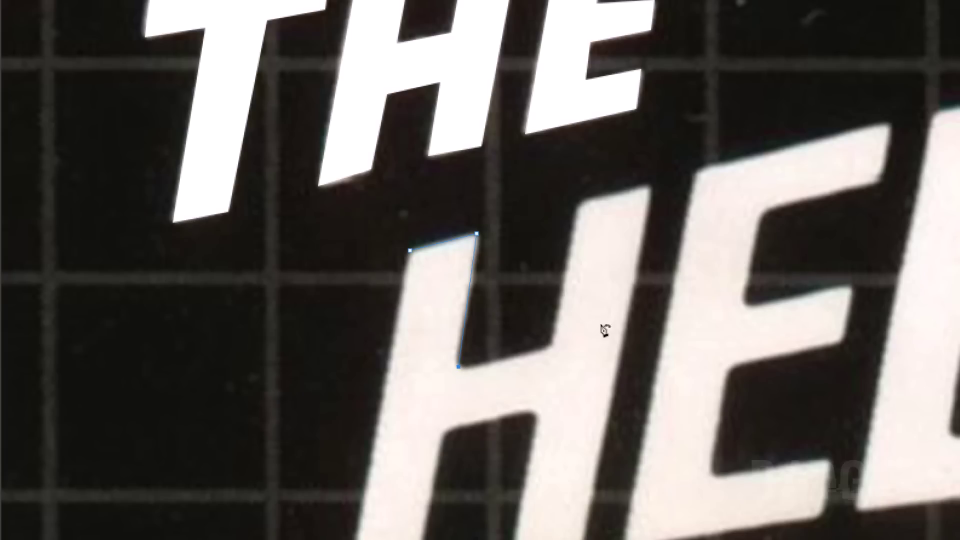
click(550, 344)
scroll(600, 347, down, 5)
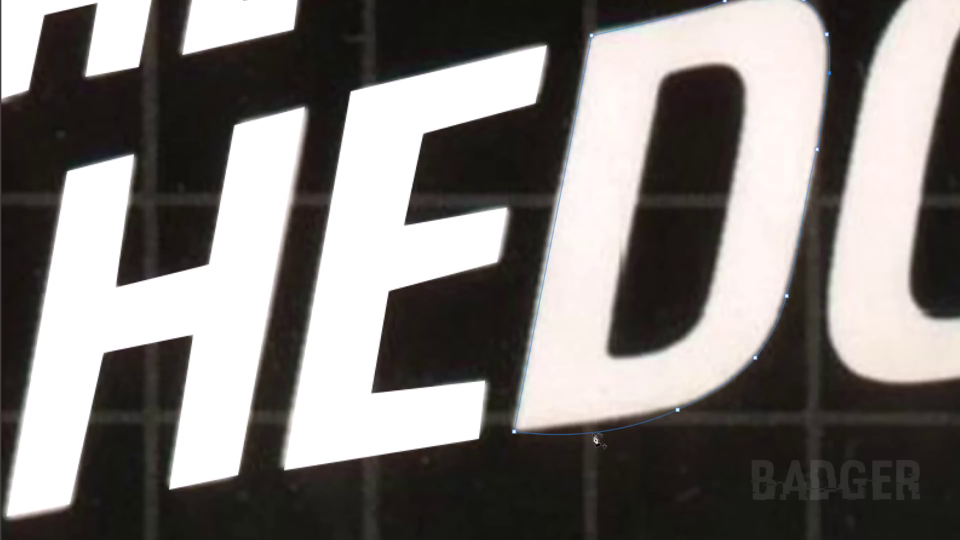
right_click(644, 97)
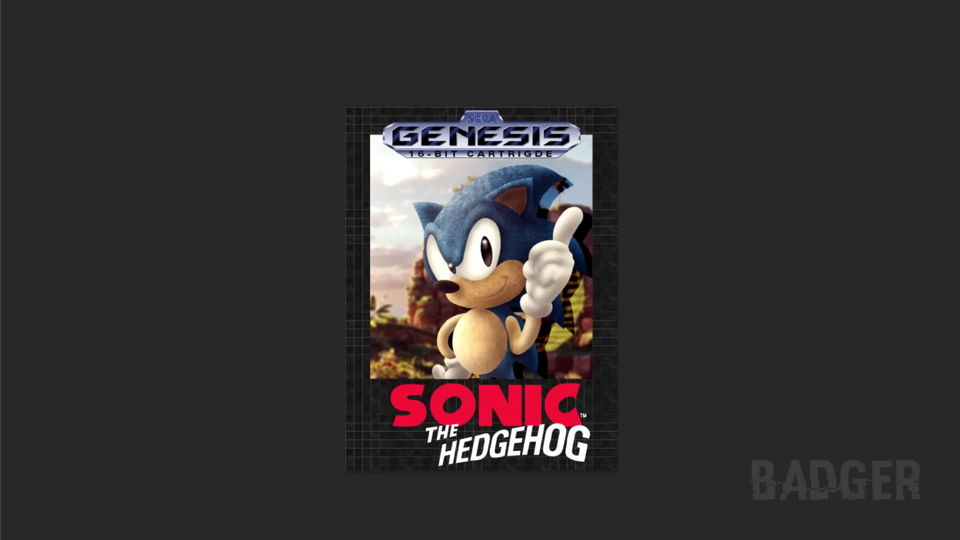
Bring up the layer's Drop Shadow settings in Layer Style.
click(725, 321)
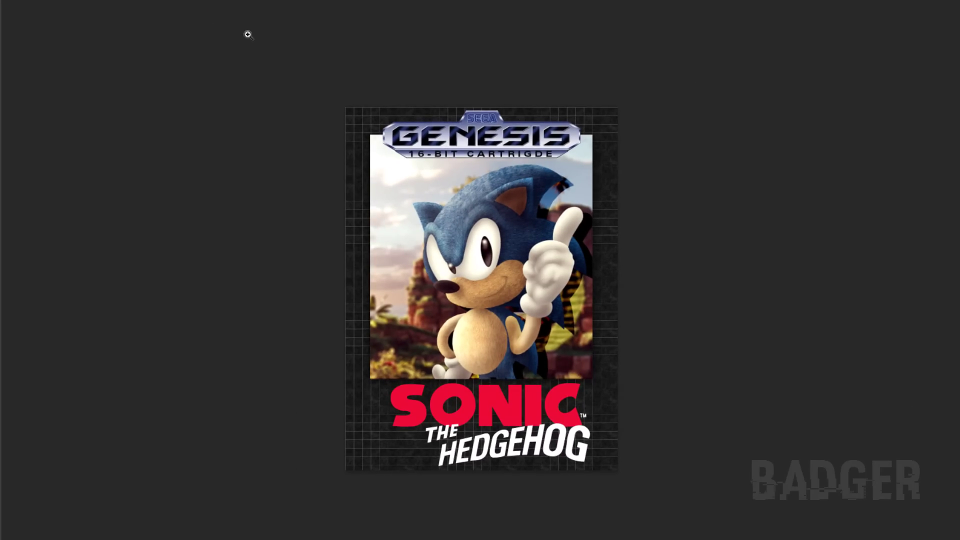